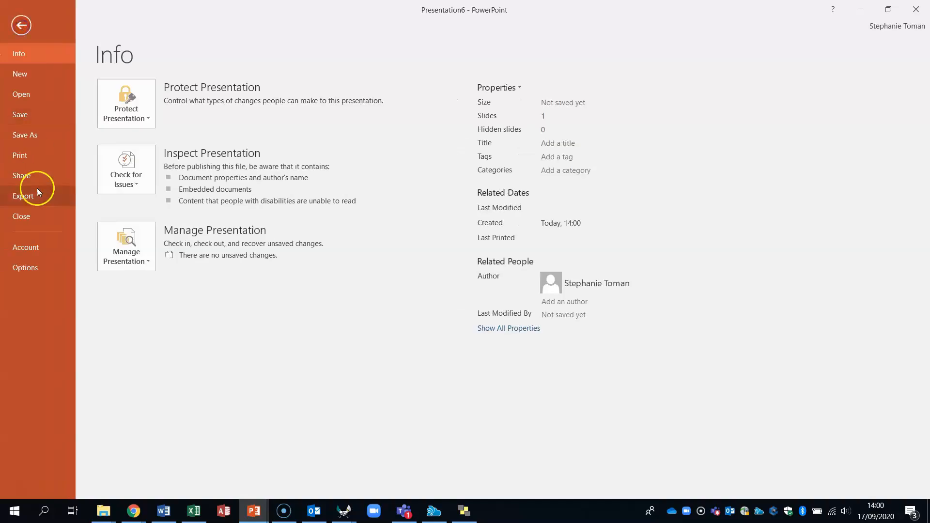
Step: Save the presentation to the Desktop folder under the file name Chart Test
click(21, 134)
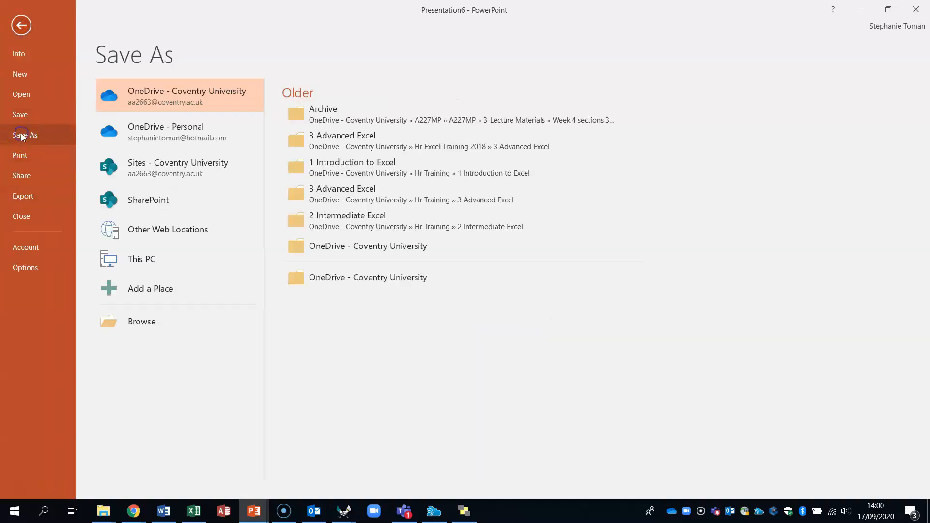
click(159, 324)
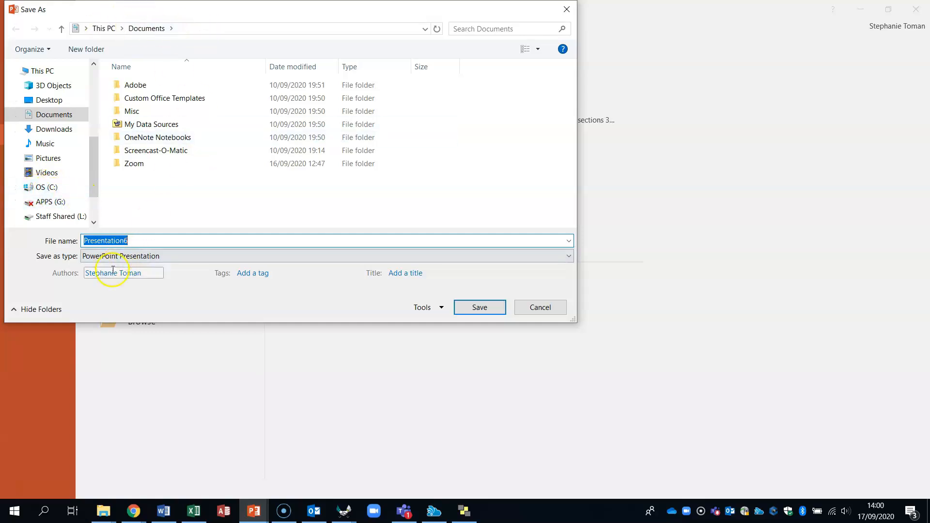
drag(137, 239, 67, 237)
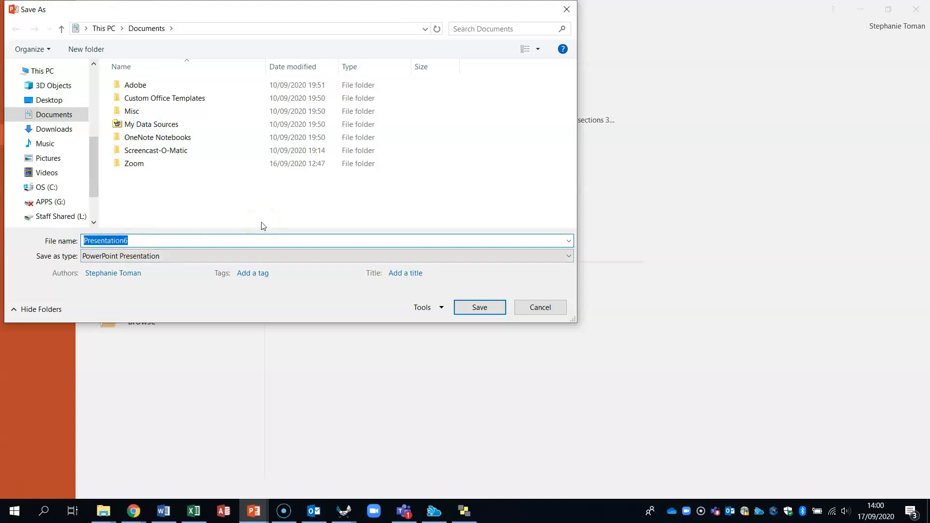
click(129, 240)
key(BackSpace)
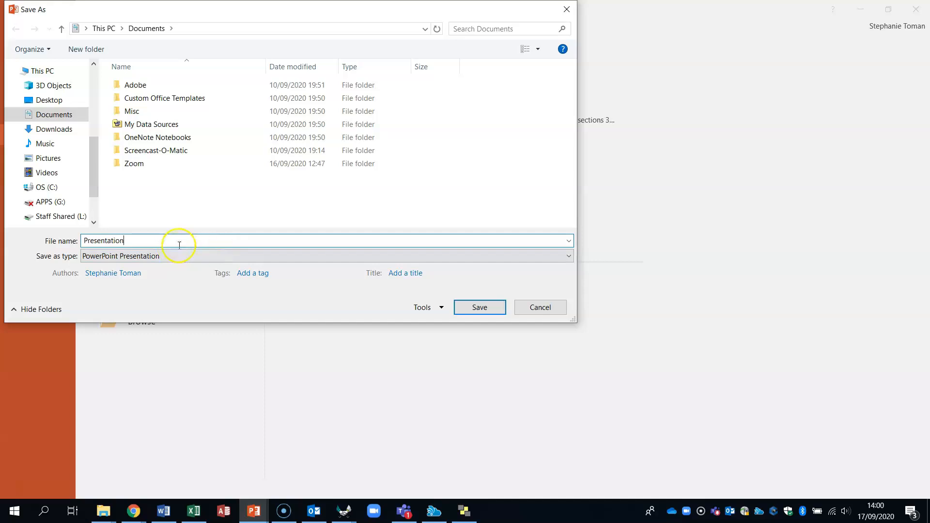
drag(137, 239, 53, 238)
text(Chart)
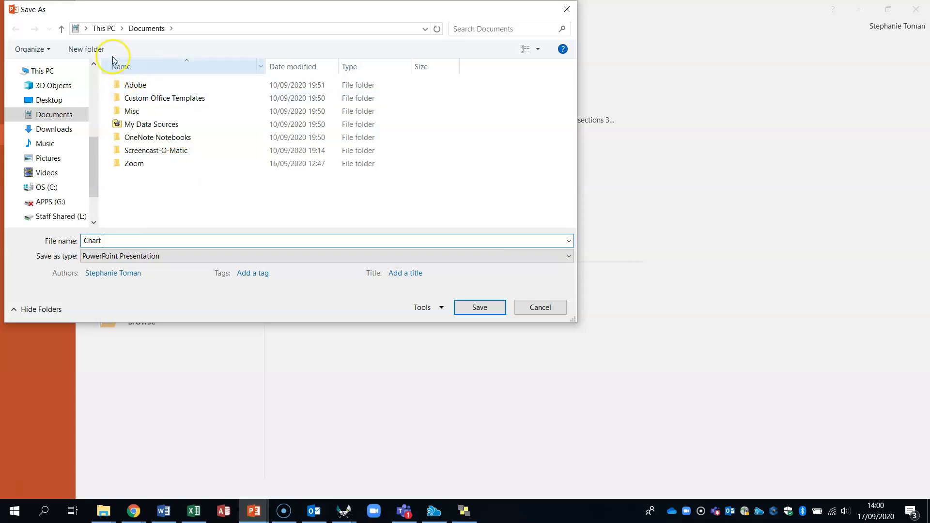
click(47, 101)
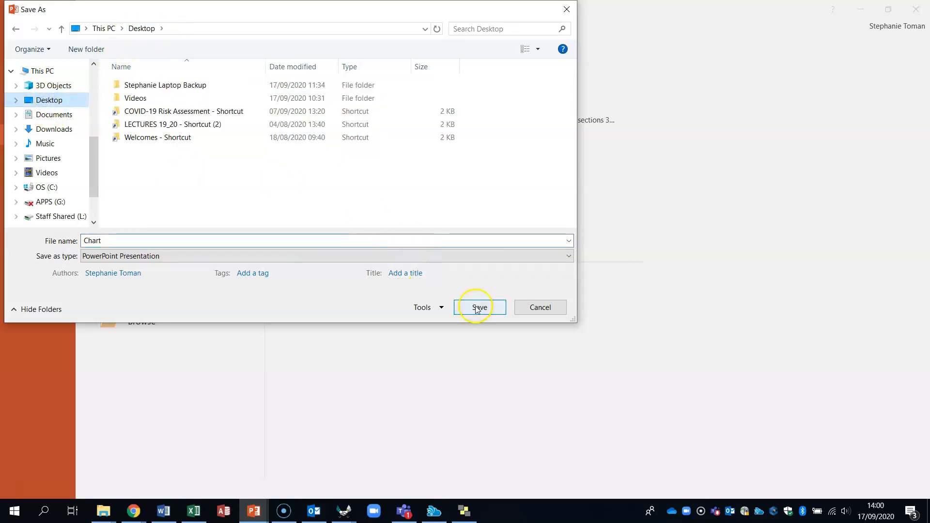
double_click(127, 239)
click(120, 241)
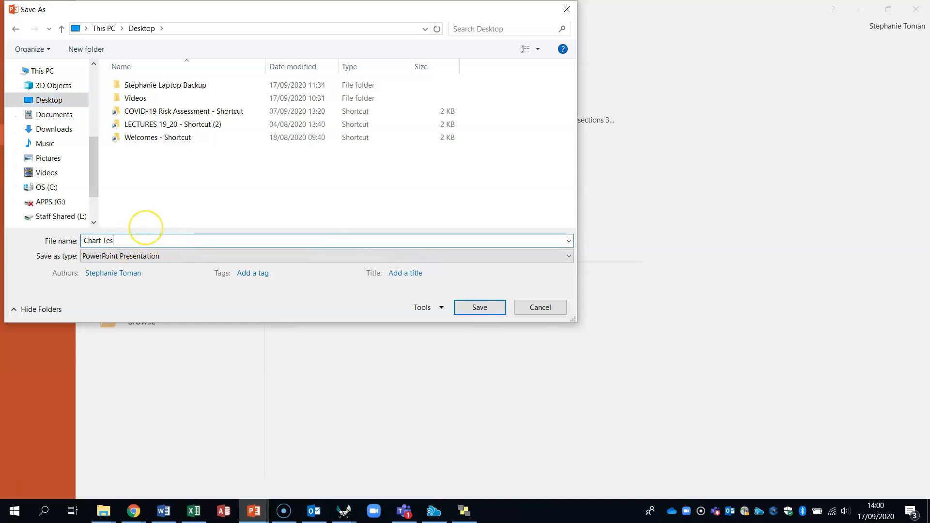
click(489, 310)
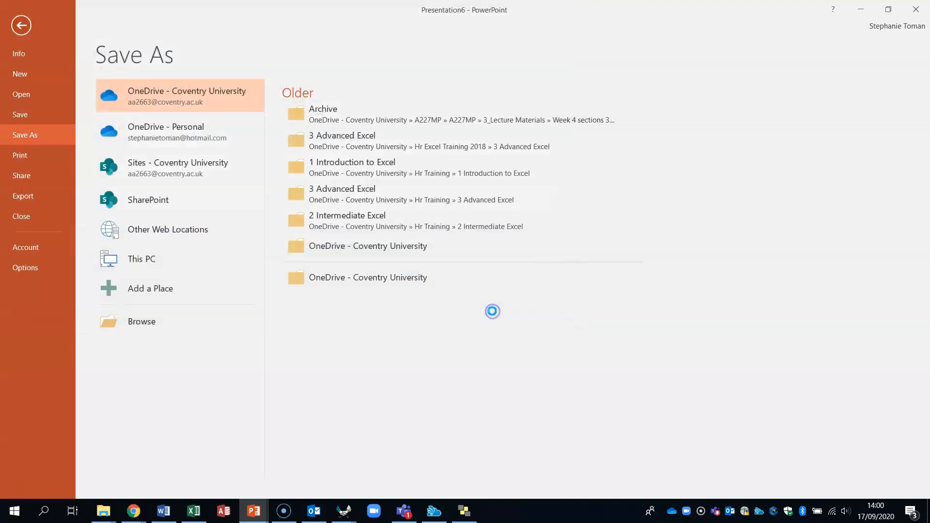
click(498, 312)
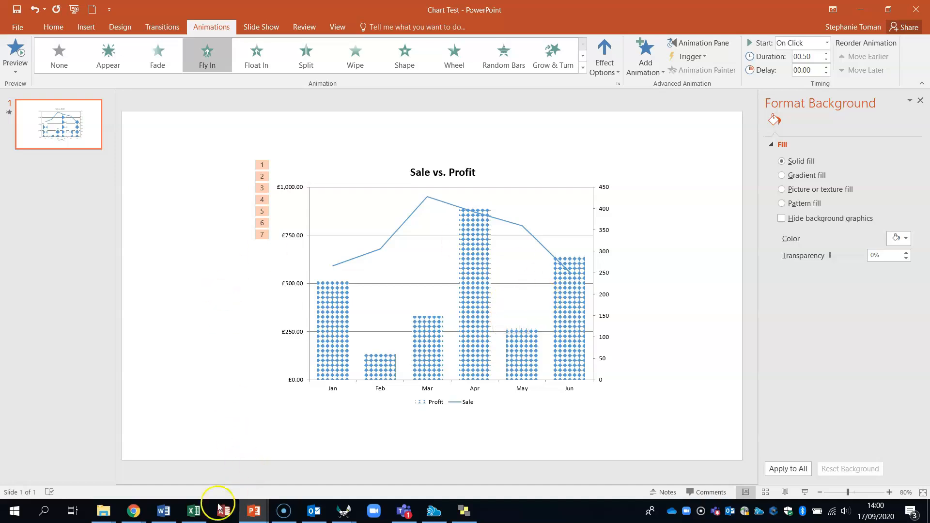
Step: Check the Q13 instructions in the Word document, and create a new presentation whose slide uses the Blank layout
click(163, 511)
scroll(260, 154, down, 3)
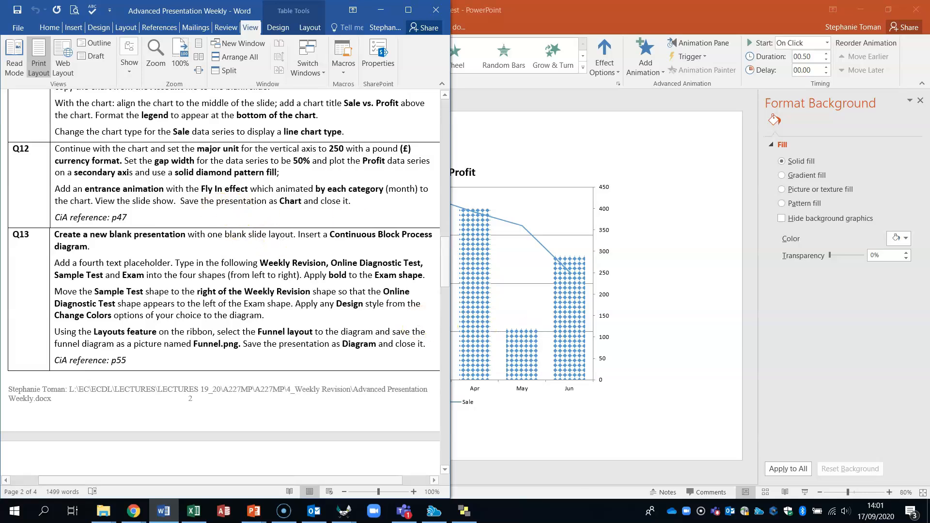
click(380, 10)
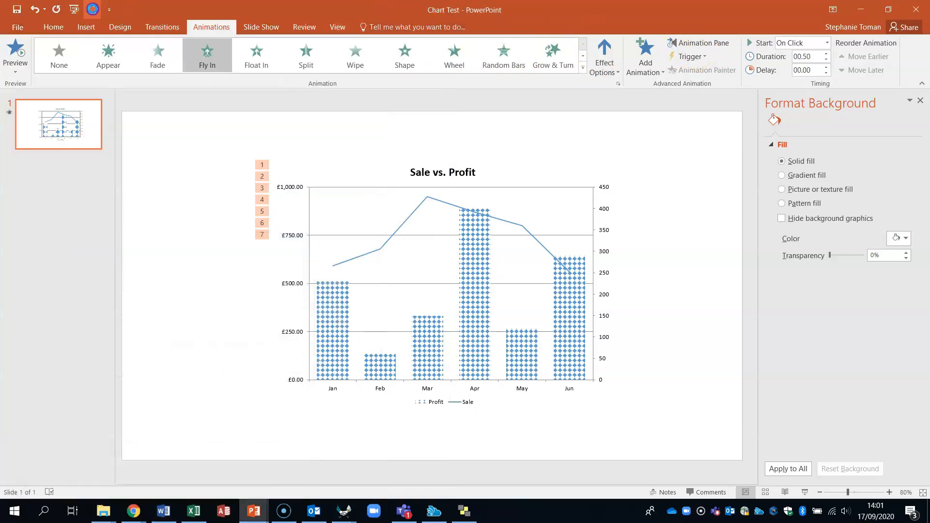
click(93, 10)
click(93, 129)
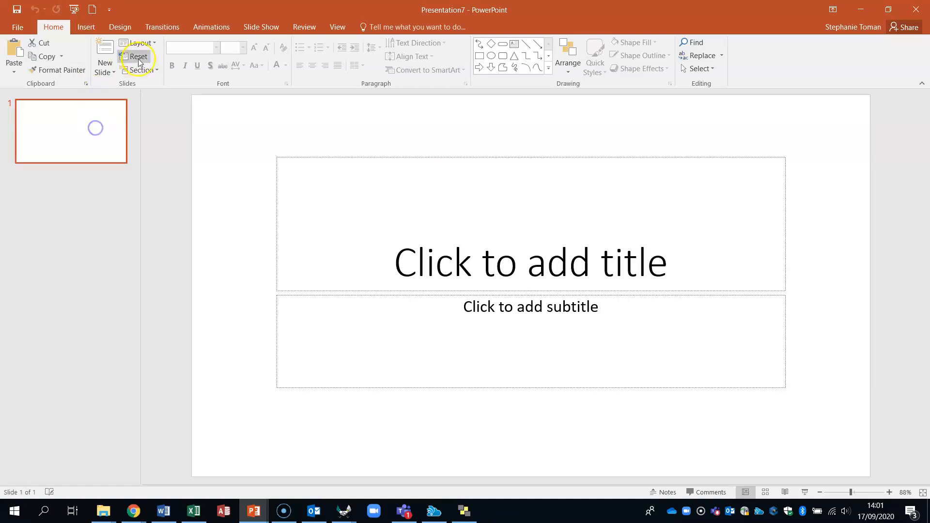
click(152, 44)
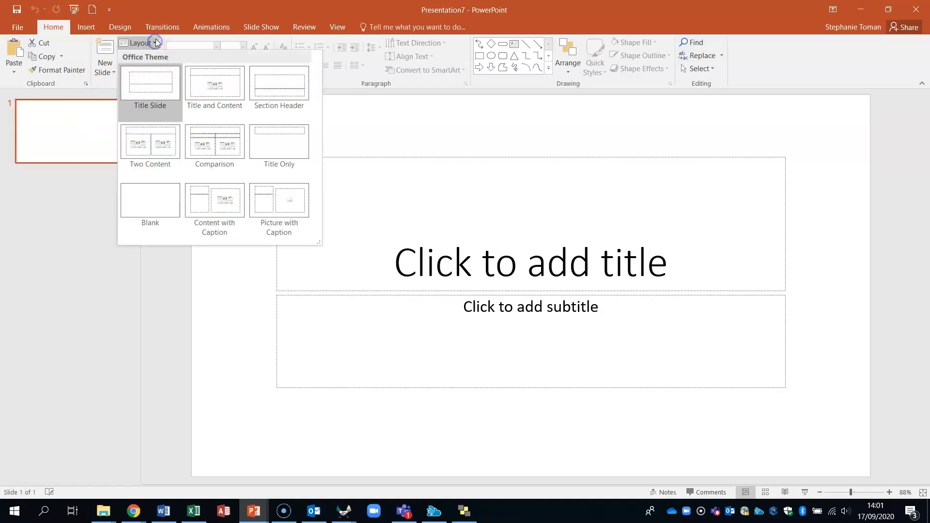
click(146, 201)
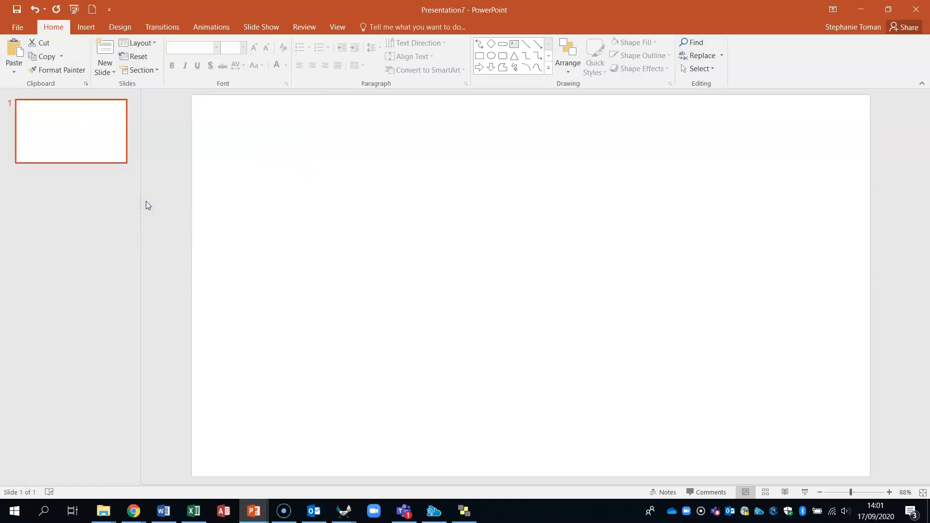
Step: Close the Chart Test presentation and bring the new blank presentation back to the front
click(860, 10)
click(860, 9)
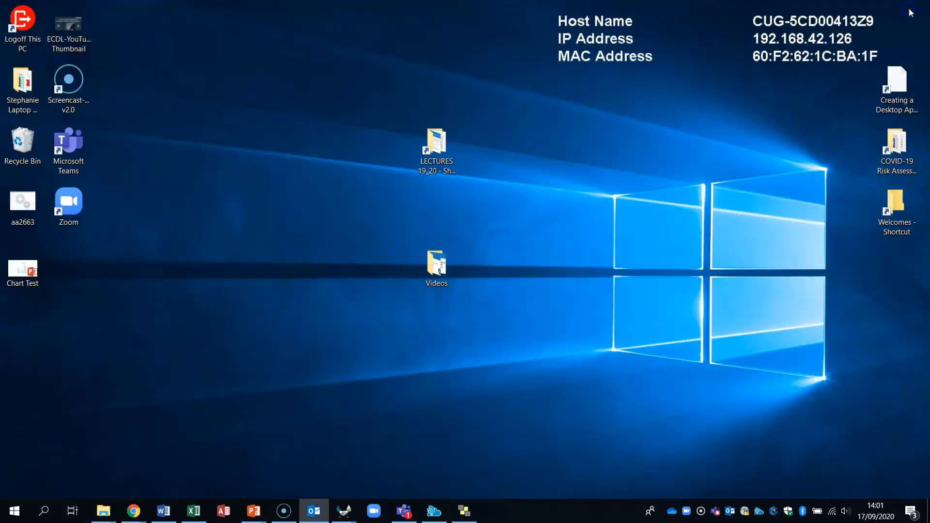
mouse_move(257, 510)
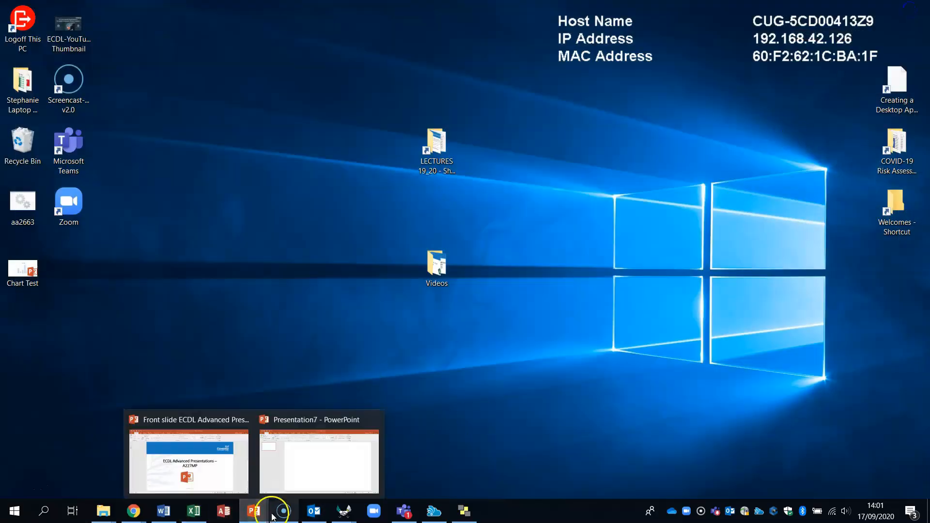
click(326, 475)
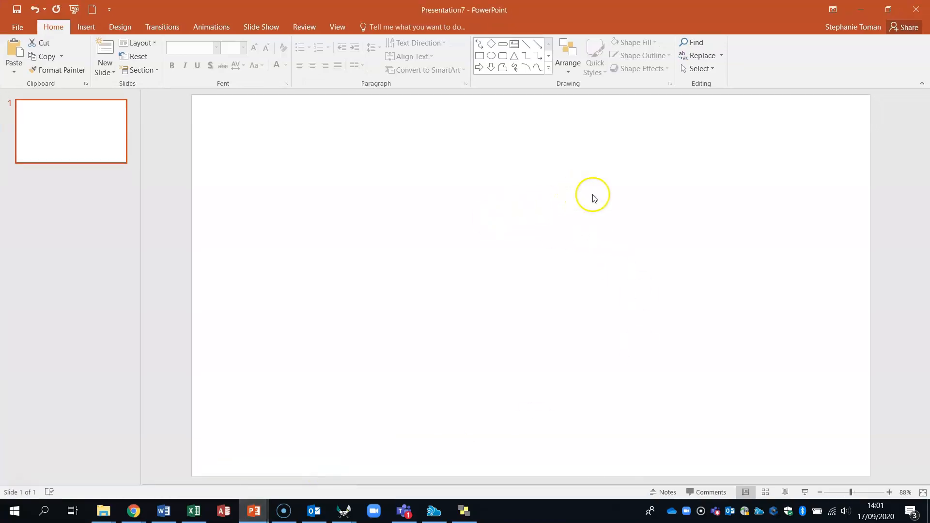
Step: Narrow the slide thumbnail area and arrange the presentation window side by side with the Word instructions document
drag(141, 230, 64, 219)
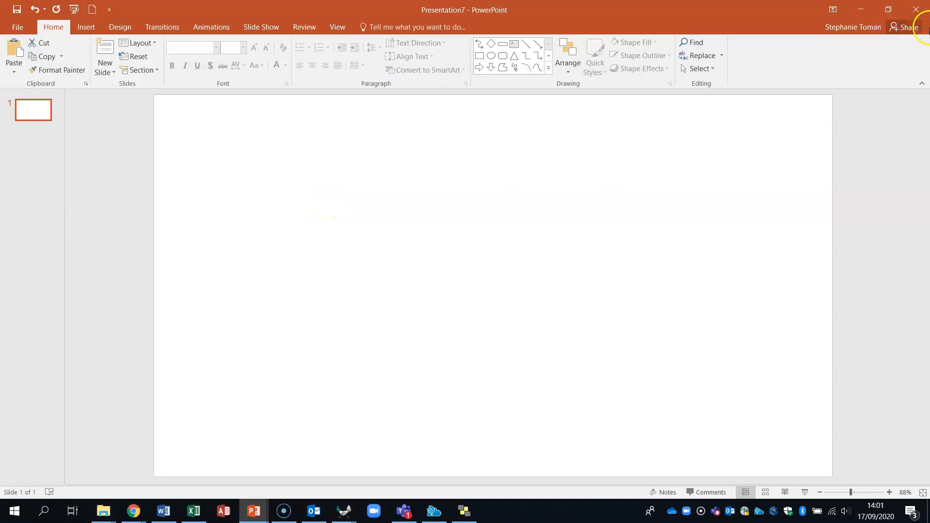
click(888, 9)
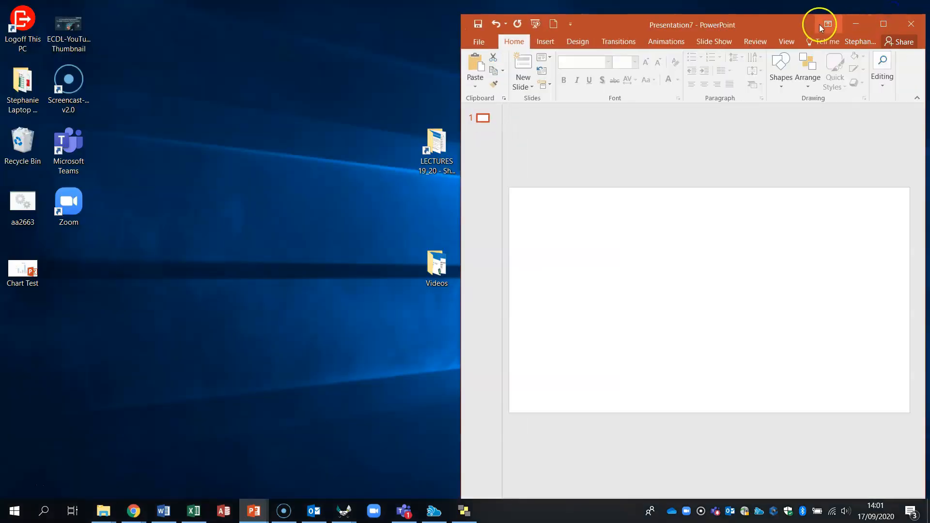
drag(768, 24, 753, 10)
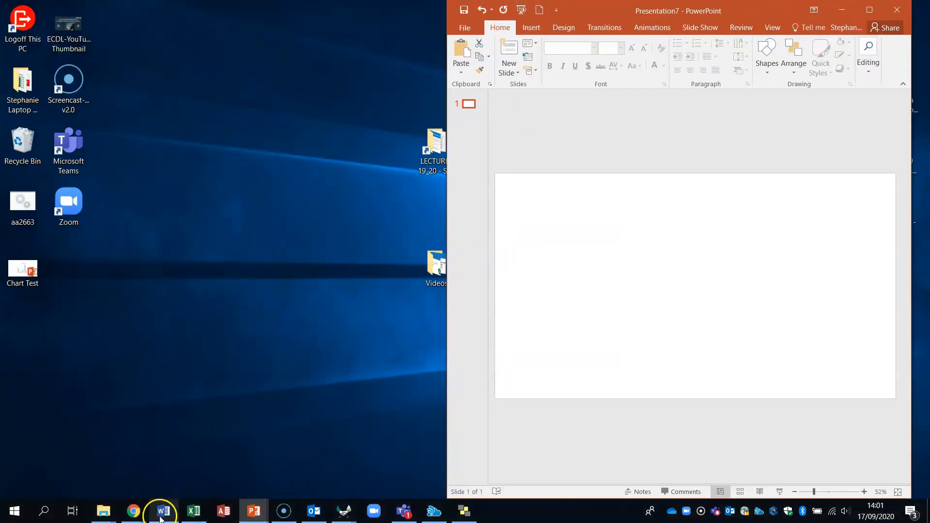
click(162, 511)
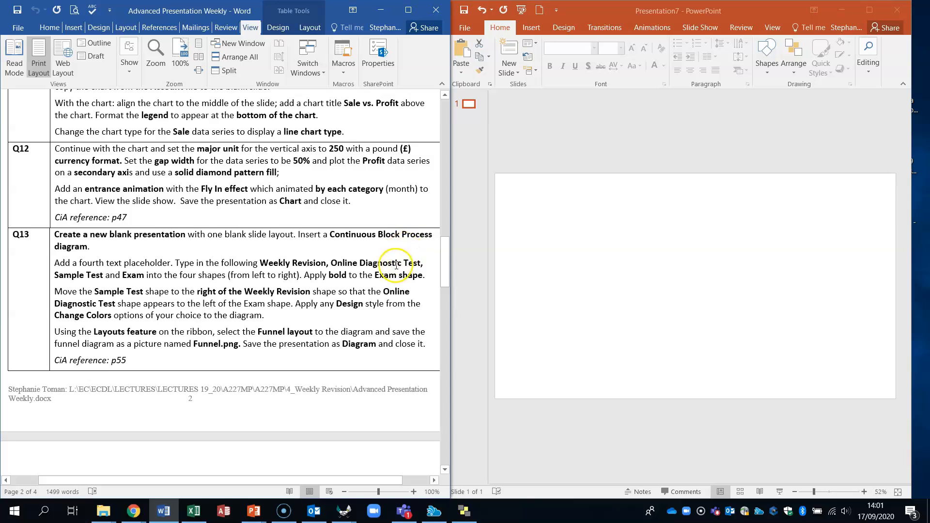
Step: Insert a Continuous Block Process SmartArt diagram from the Process category on the blank slide
click(534, 29)
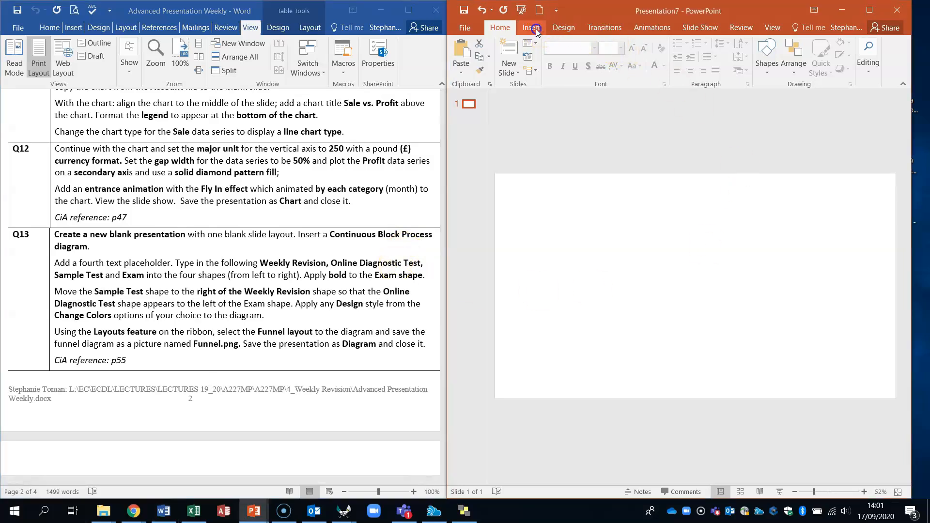
click(630, 56)
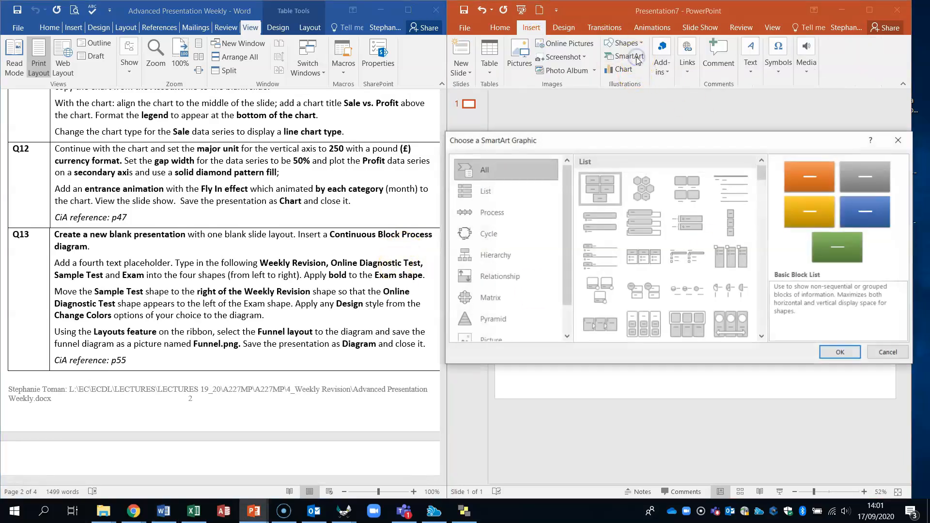
click(491, 221)
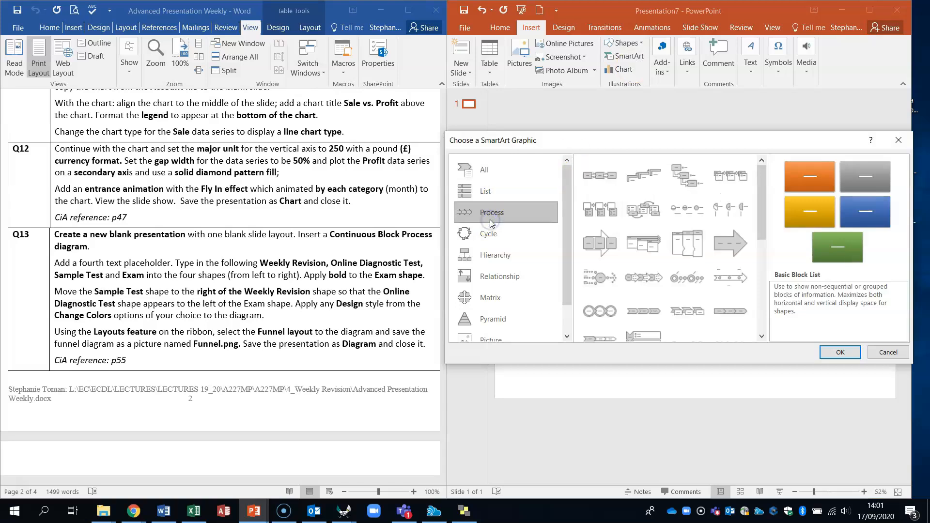
click(592, 250)
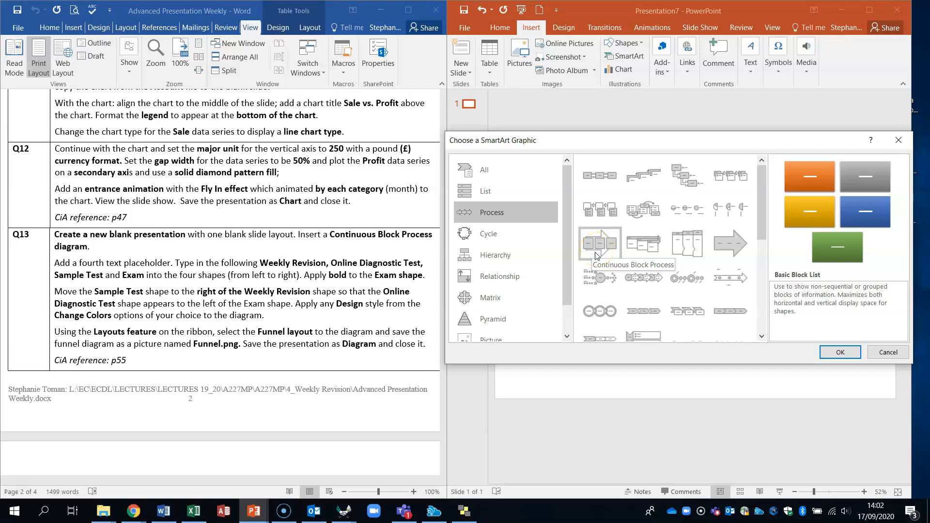
click(641, 217)
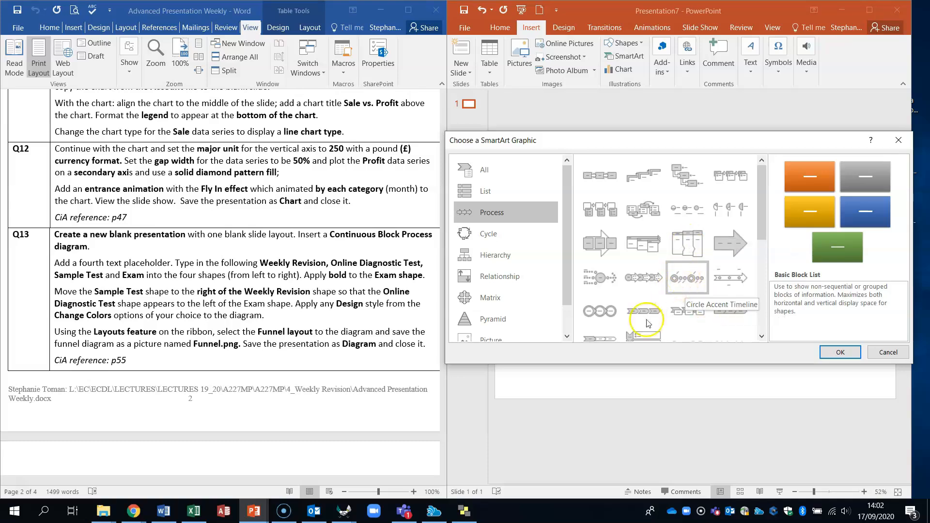
click(603, 246)
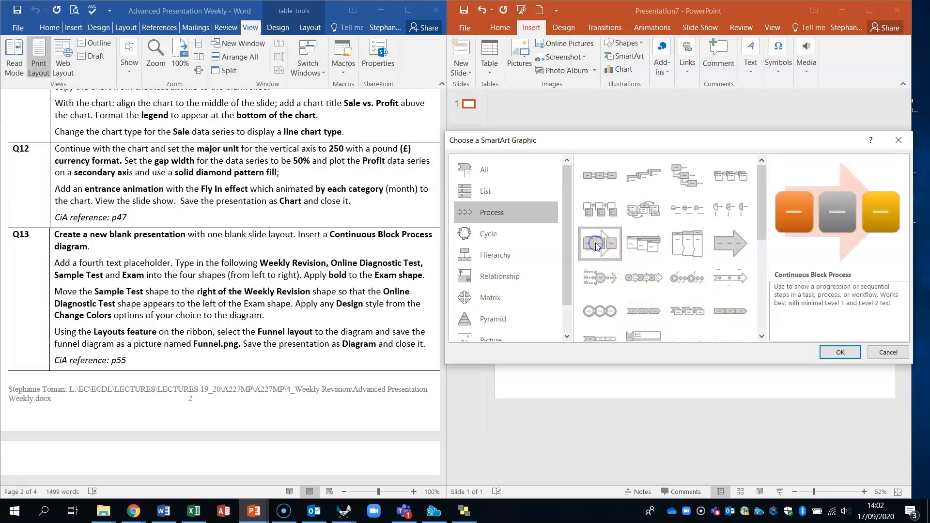
click(847, 356)
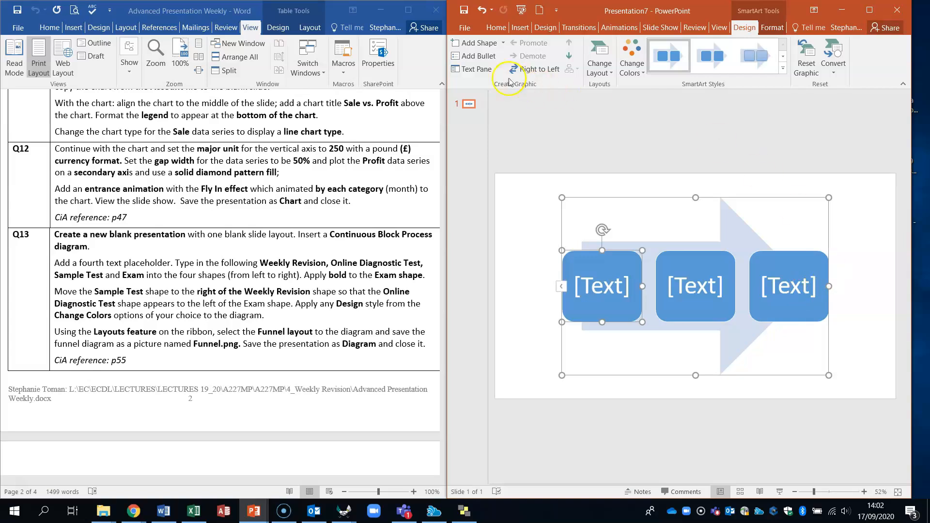
Step: Show the SmartArt text list and add a fourth text placeholder after the third one in the diagram
click(477, 70)
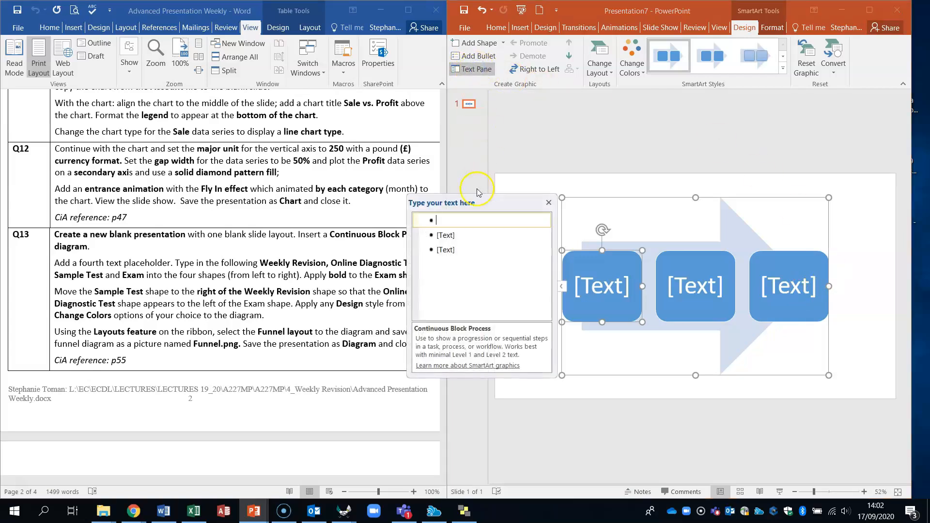
drag(489, 202, 542, 202)
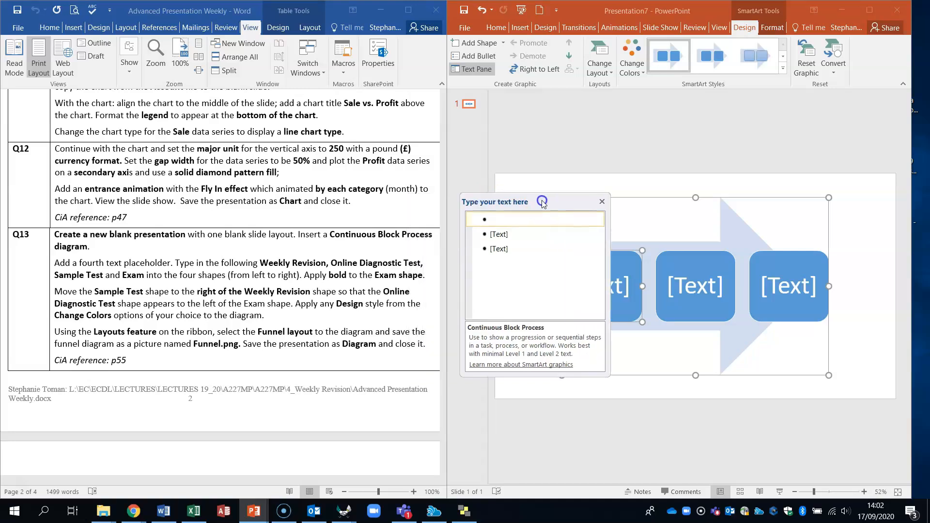
click(478, 71)
click(478, 71)
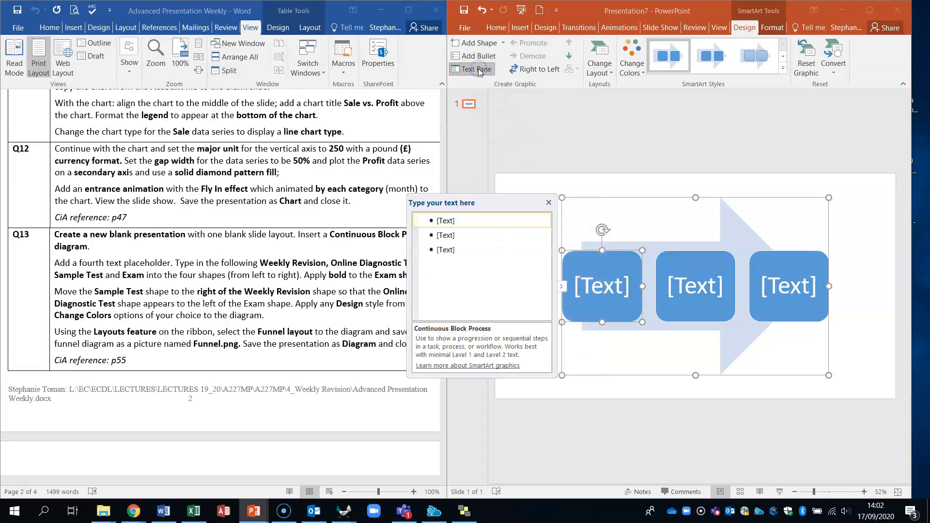
click(463, 250)
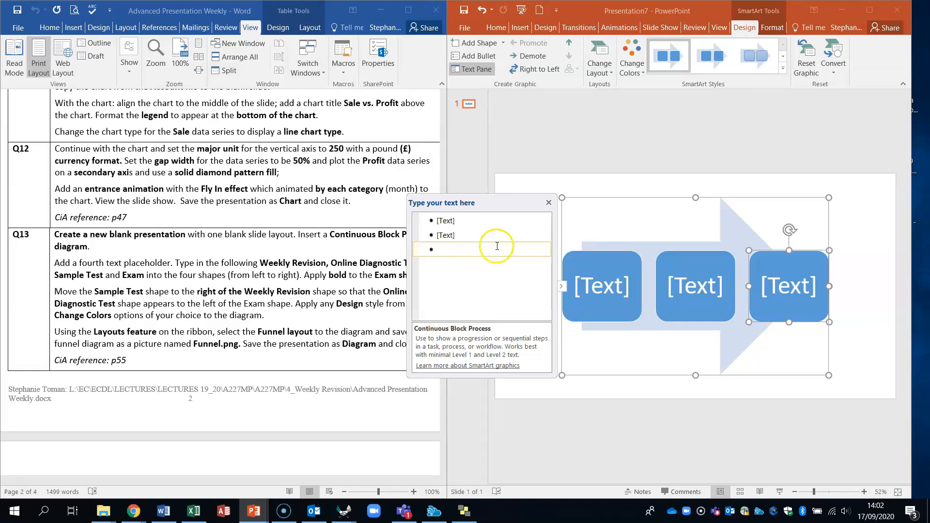
key(Return)
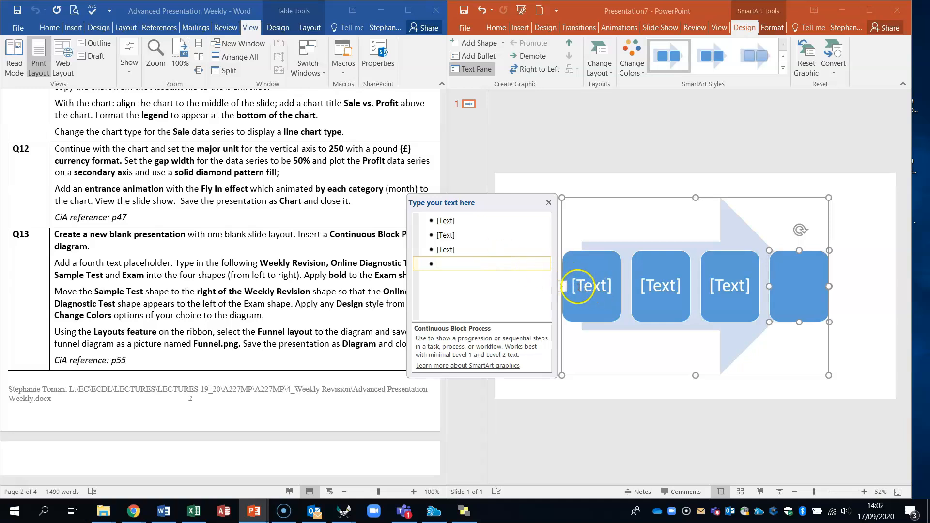
Step: Enter "Weekly Revision" as the text of the first shape in the diagram
click(575, 286)
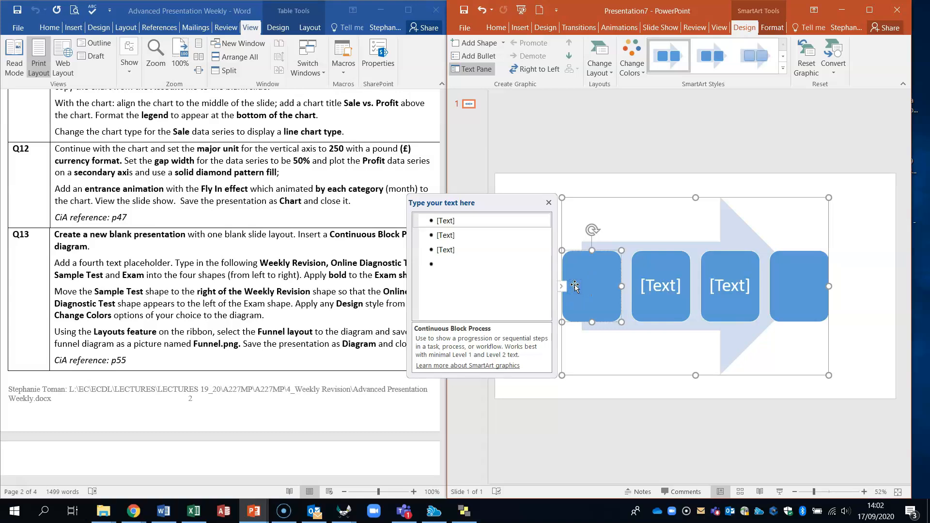
text(Weekly)
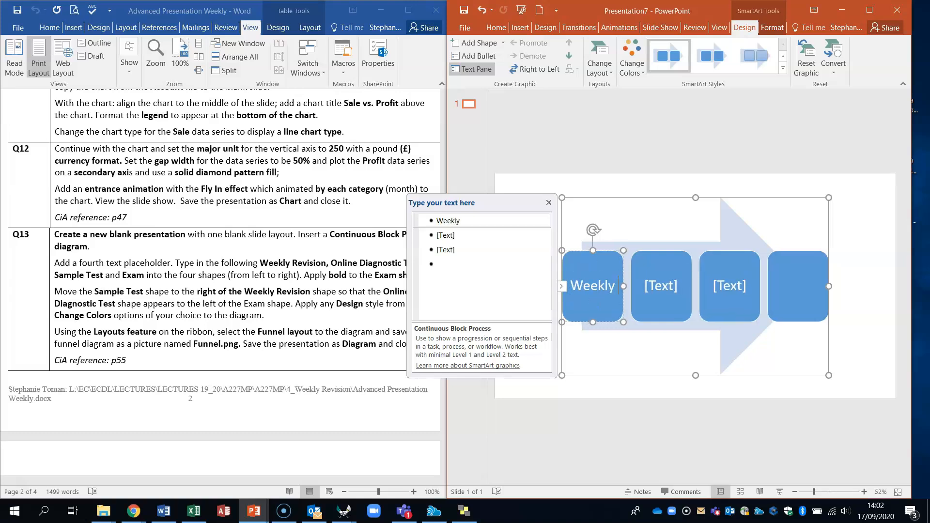
text( Revsion)
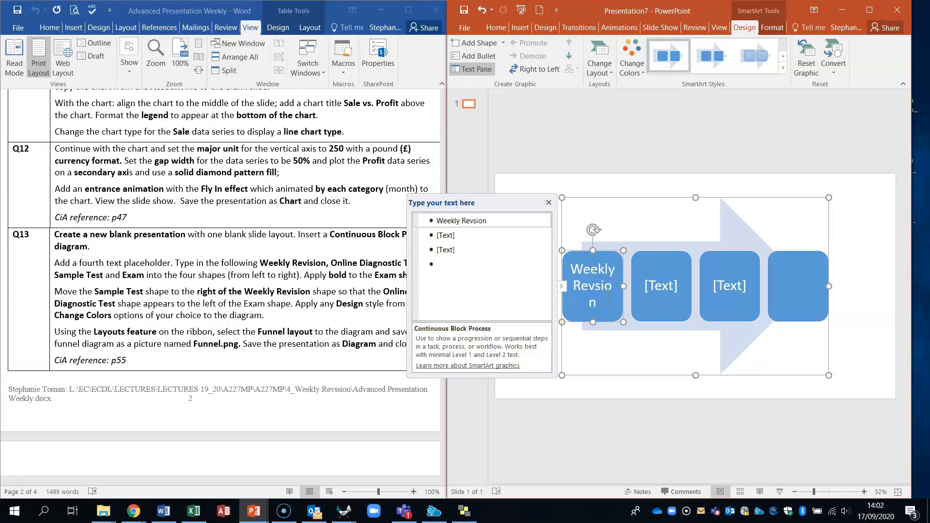
click(593, 295)
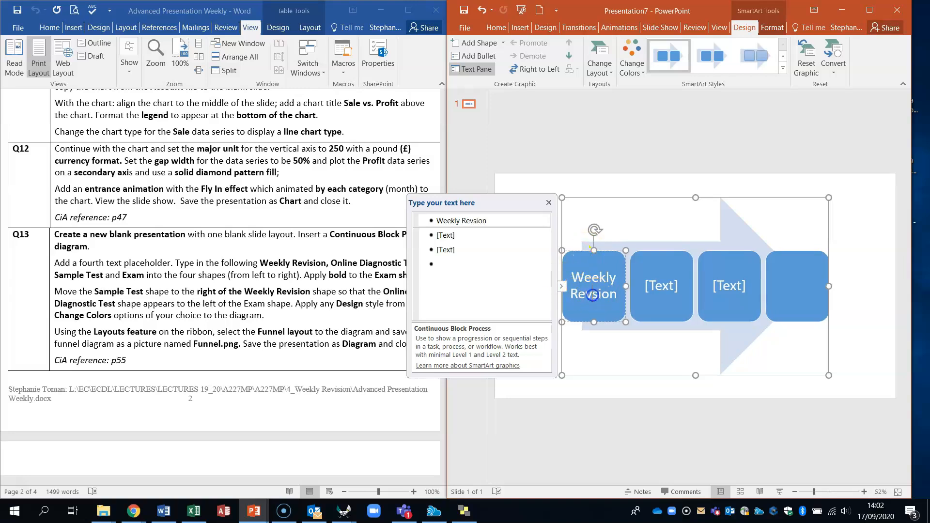
text(i)
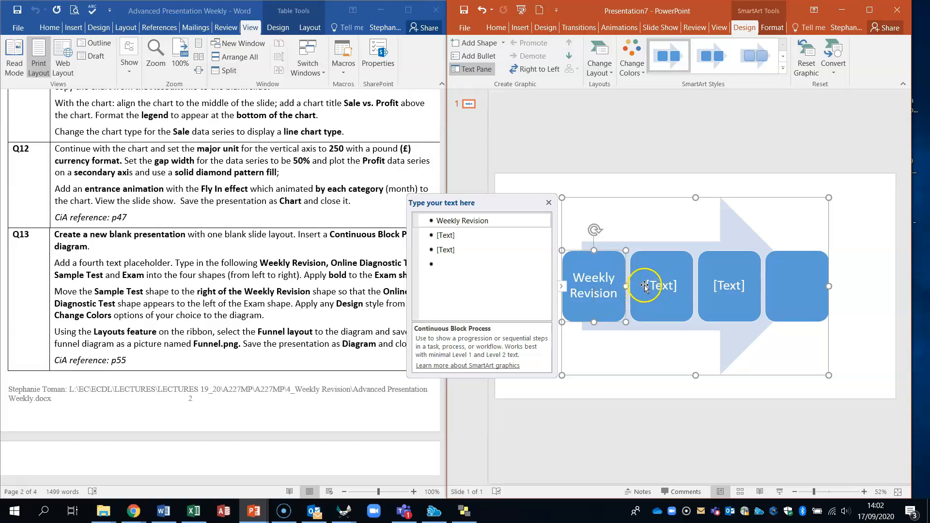
Step: Enter "Online Diagnostic" as the text of the second shape in the diagram
click(645, 285)
click(663, 286)
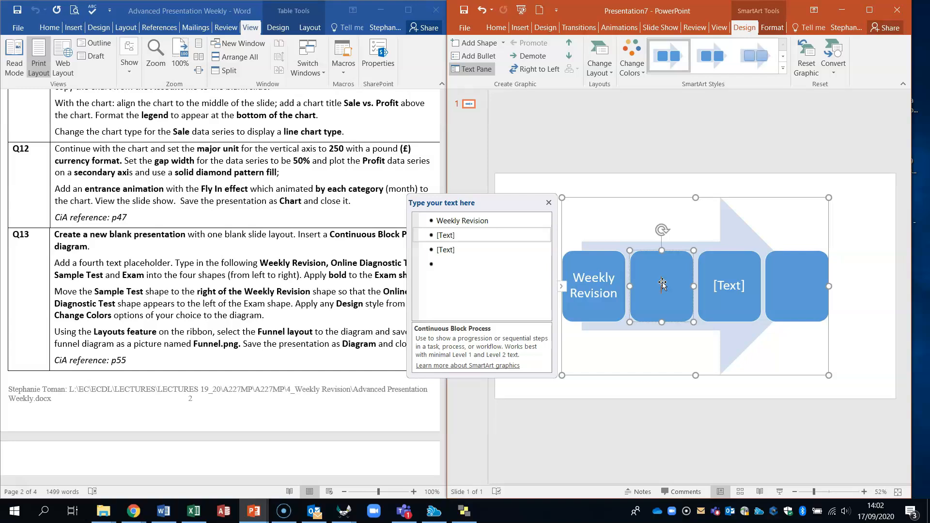
text(Online Diagnosi)
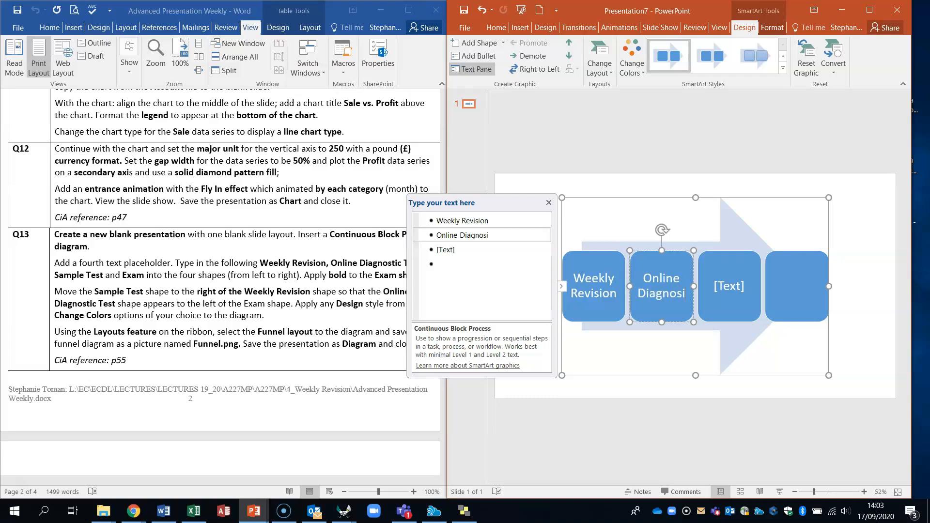
key(BackSpace)
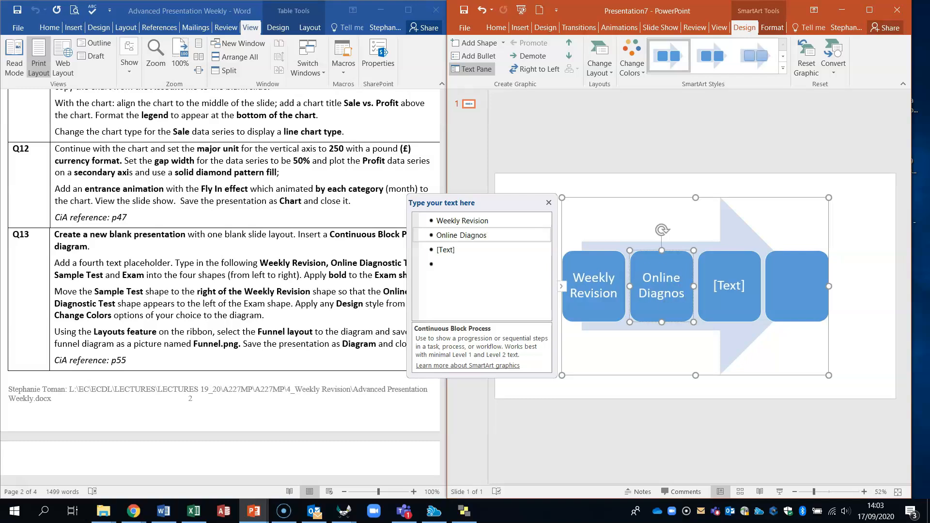
text(tic)
Step: Enter "Sample Test" in the third shape and "Exam" in the fourth shape of the diagram
click(724, 285)
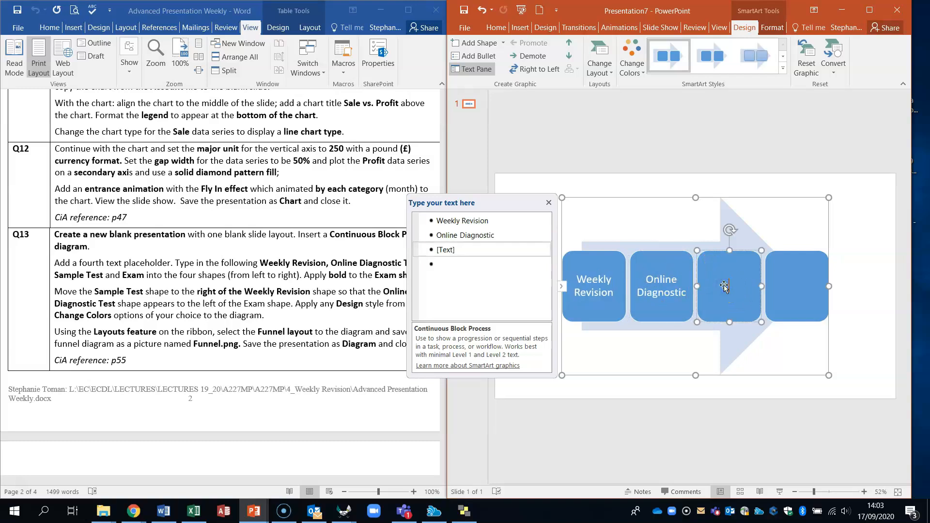
text(Sample |Test)
click(715, 294)
click(776, 291)
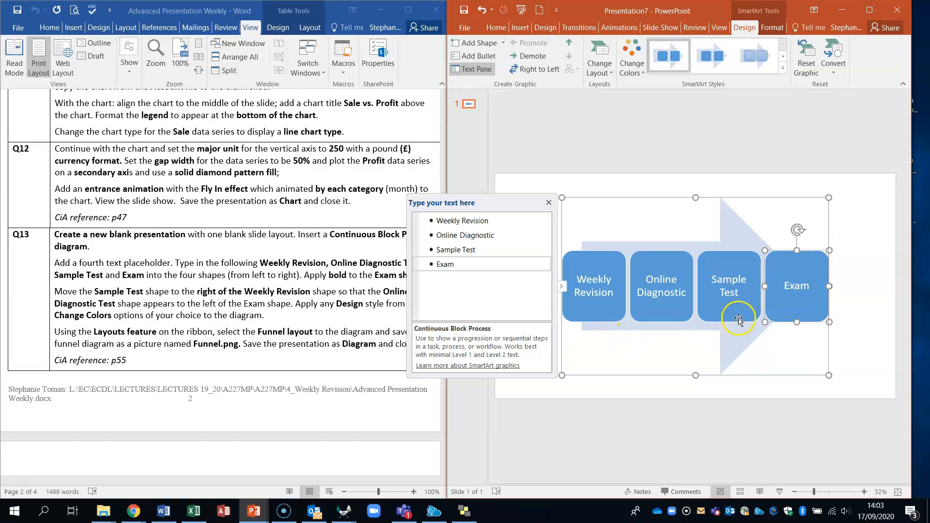
Step: Apply bold to the Exam shape's text and hide the SmartArt text list
click(788, 286)
double_click(792, 286)
click(497, 27)
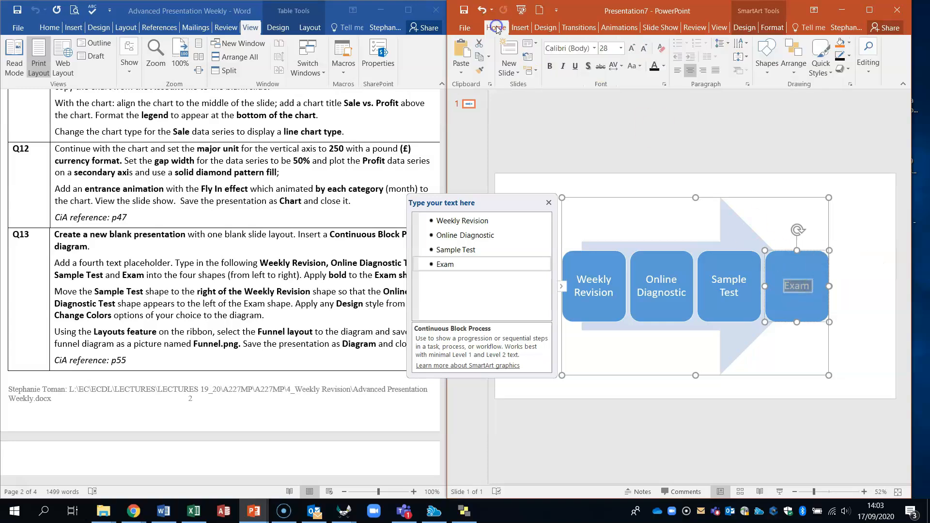
click(550, 67)
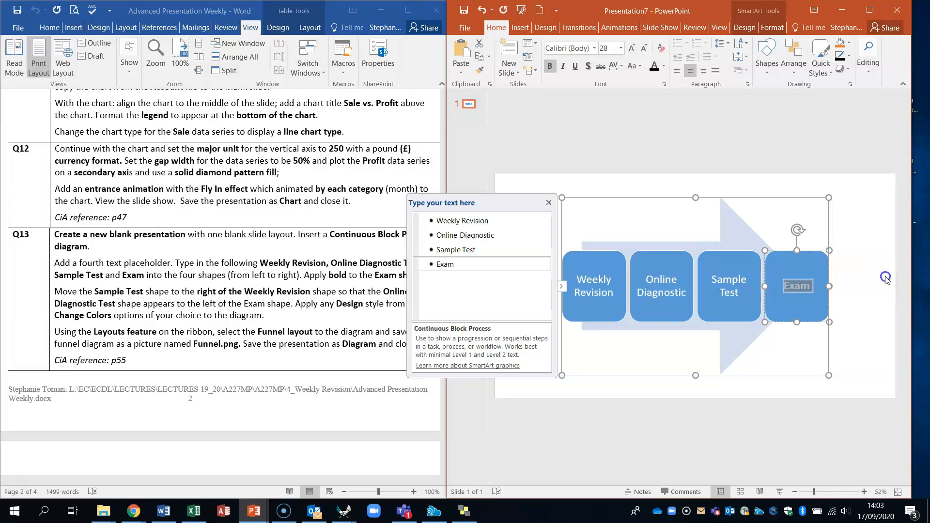
click(883, 276)
click(806, 287)
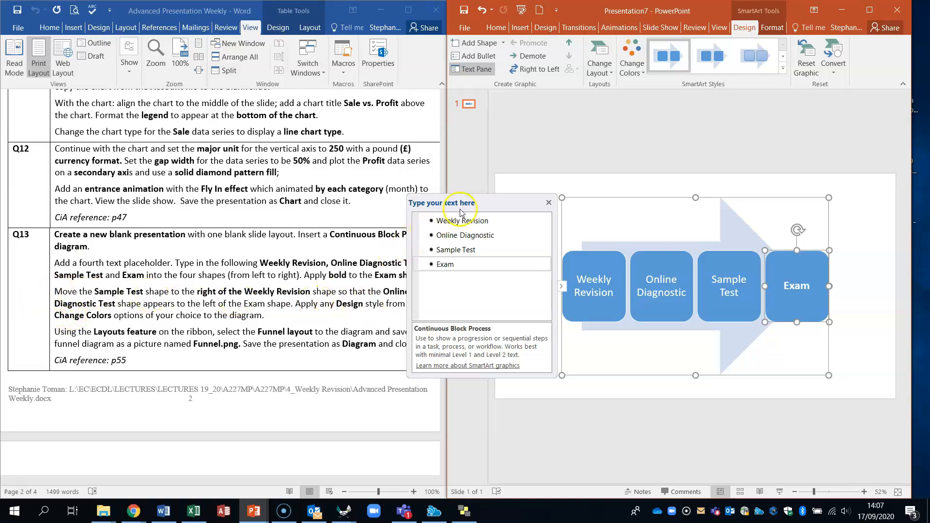
click(548, 203)
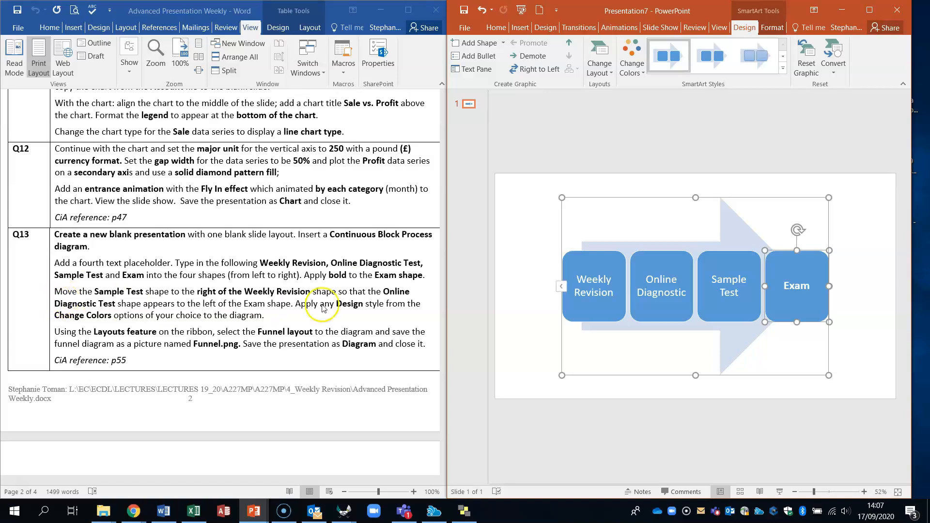
Step: Show the text list, try moving the Sample Test shape one place earlier, and undo that move
click(735, 258)
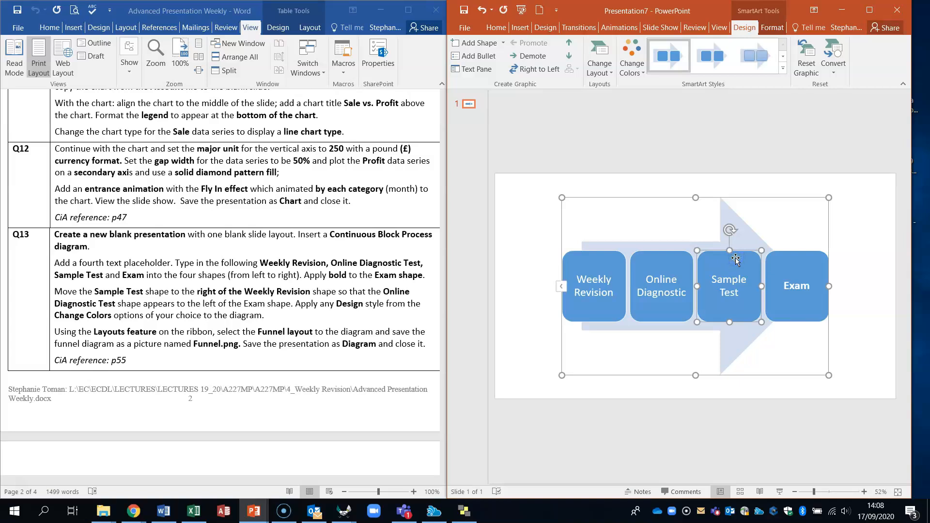
click(474, 69)
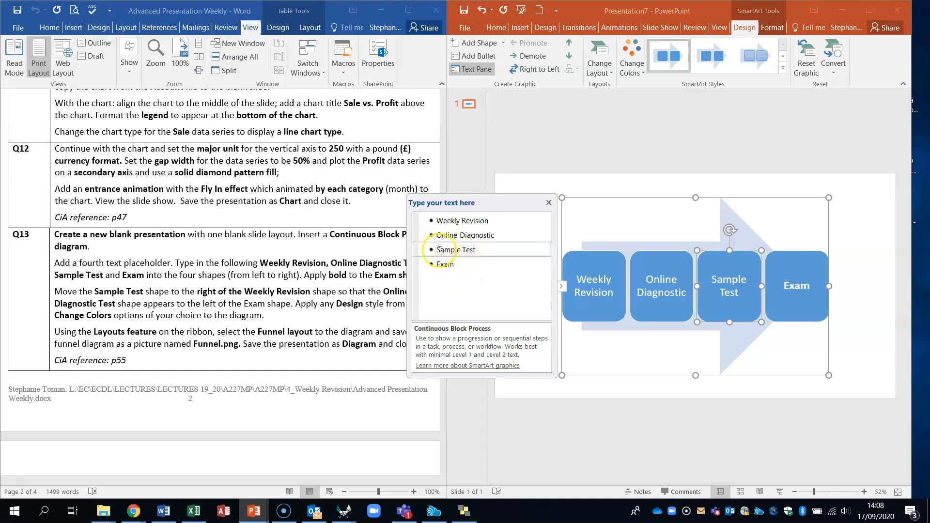
click(572, 43)
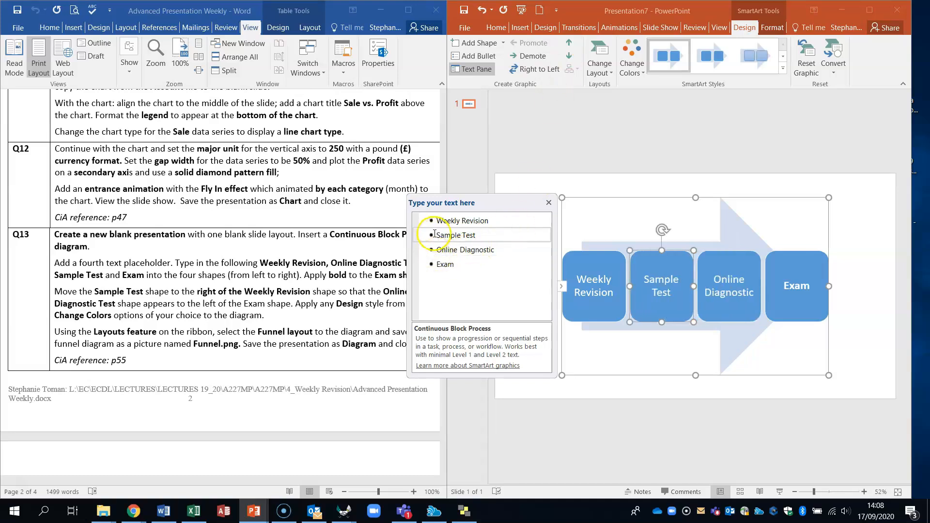
click(481, 10)
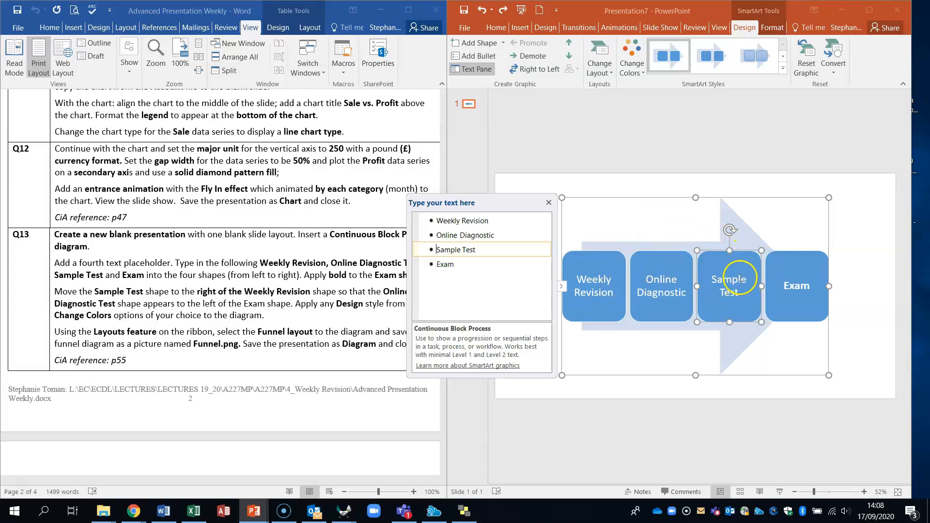
Step: Move the Sample Test shape ahead of Online Diagnostic, directly after Weekly Revision, and hide the text list
click(569, 42)
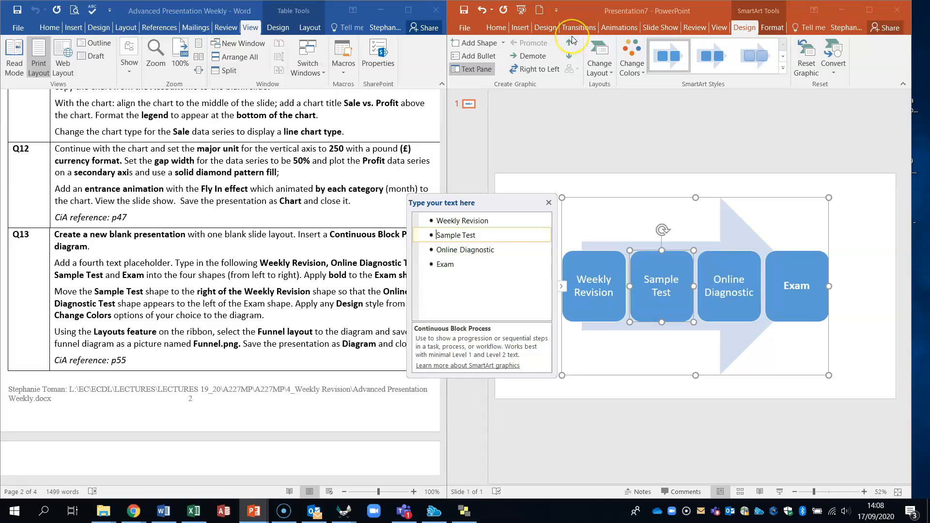
click(515, 60)
click(652, 241)
click(549, 202)
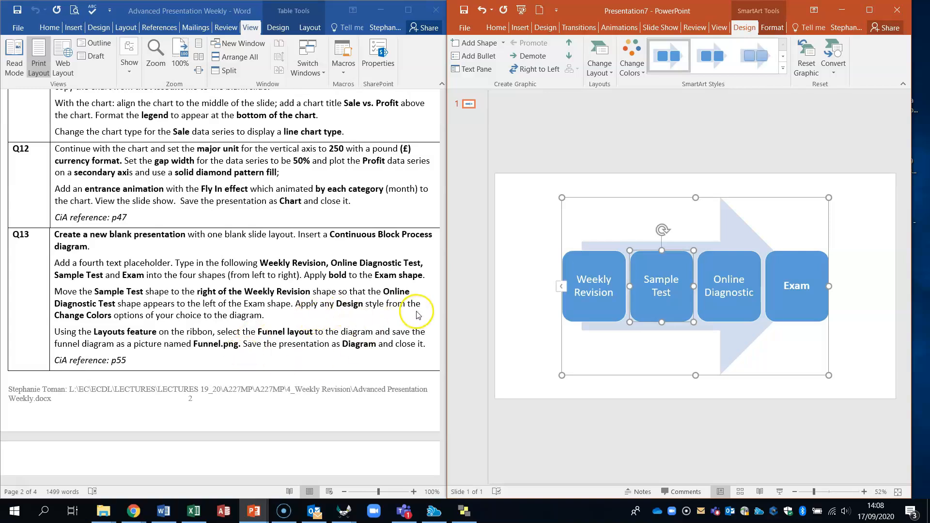
Step: Select the whole diagram and show the full set of SmartArt styles
click(758, 197)
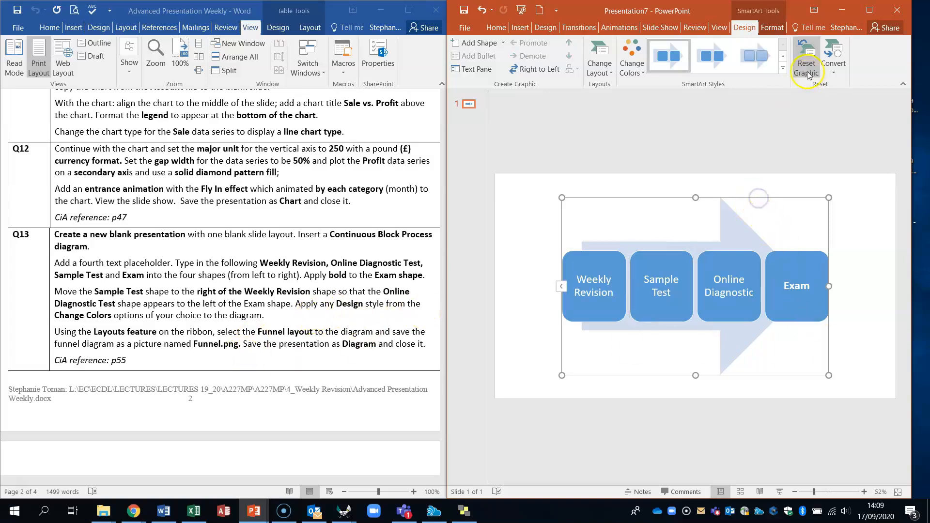
click(783, 69)
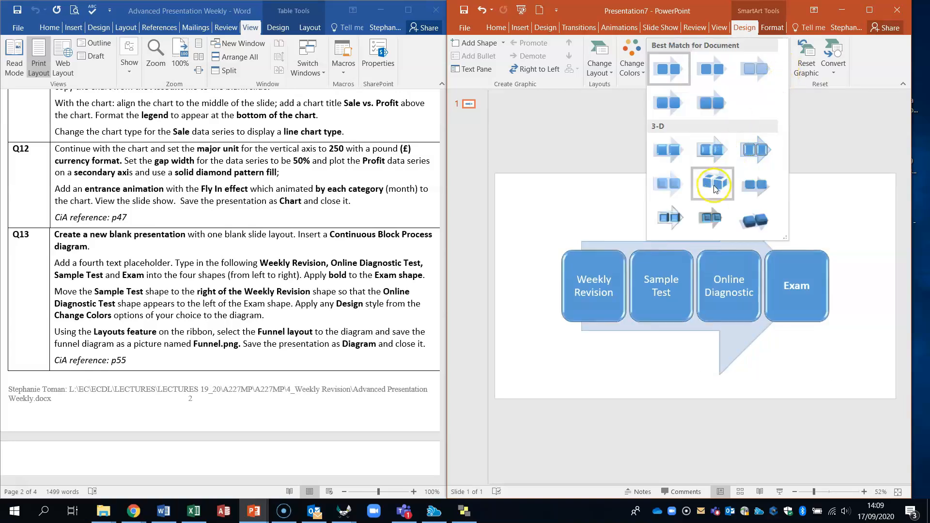